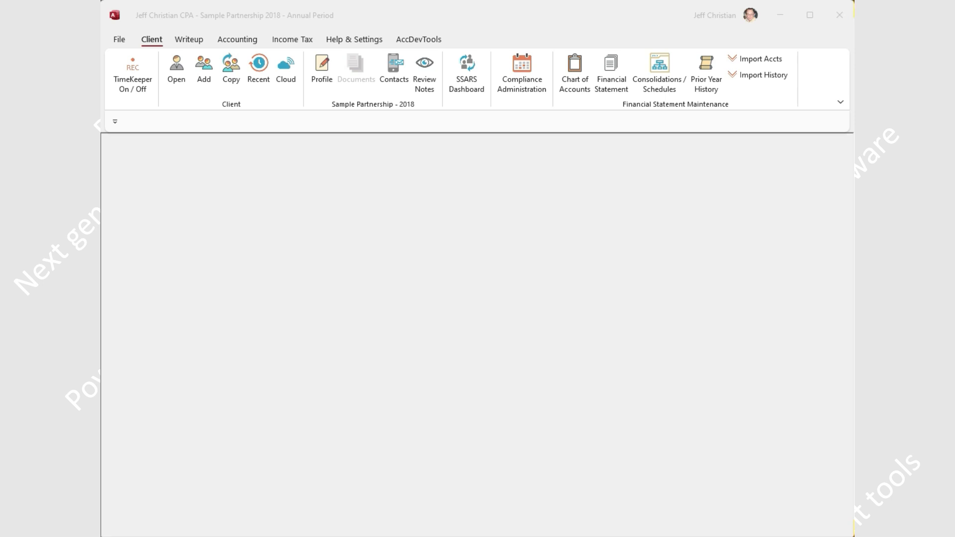
- Add a client nicknamed Ex 1 C-Corp with a fiscal year from 1/1/2018 to 12/31/2018 and entity type Corporation
{"action": "left_click", "coordinate": [358, 14]}
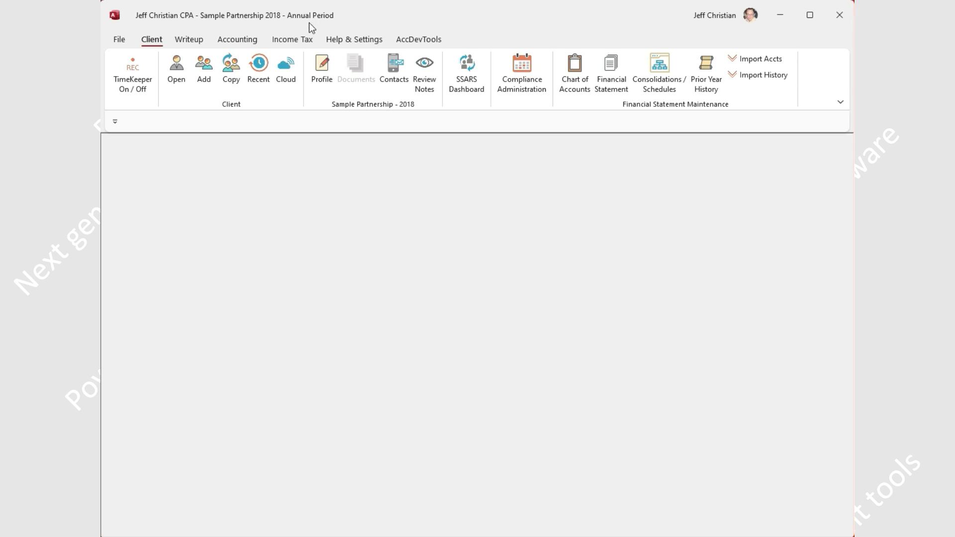
{"action": "left_click", "coordinate": [201, 82]}
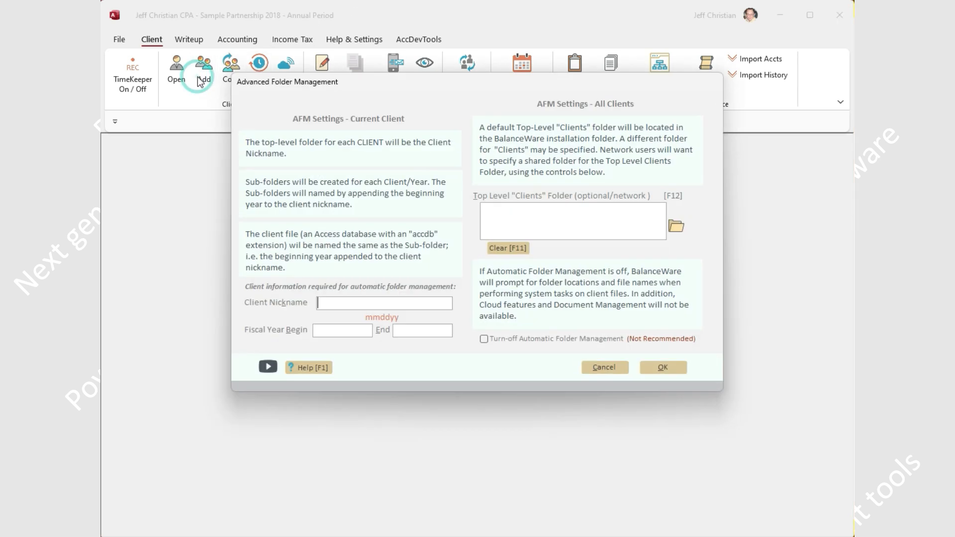
{"action": "type", "text": "Ex "}
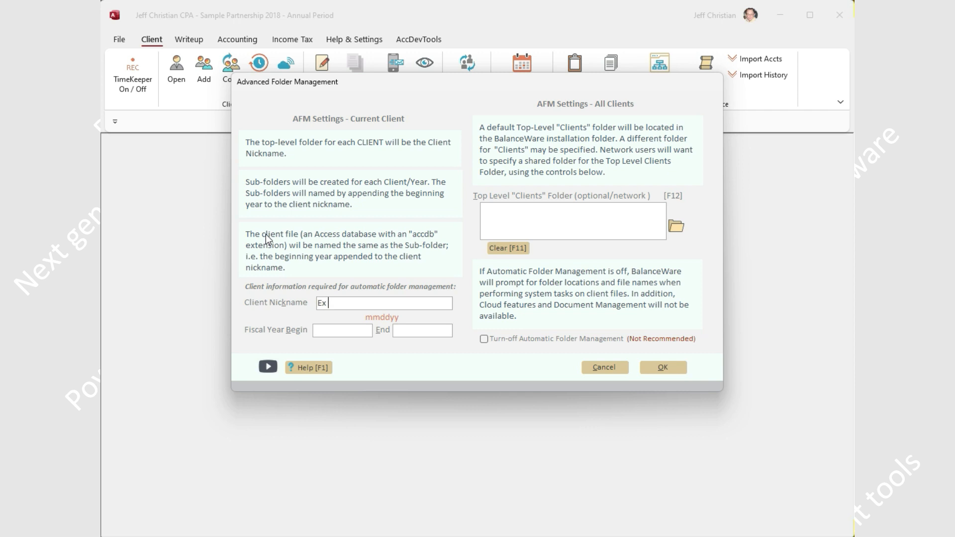
{"action": "type", "text": "1 C Corp"}
{"action": "key", "text": "Tab"}
{"action": "type", "text": "010118"}
{"action": "key", "text": "Tab"}
{"action": "type", "text": "12/31/2018"}
{"action": "key", "text": "Tab"}
{"action": "left_click", "coordinate": [680, 369]}
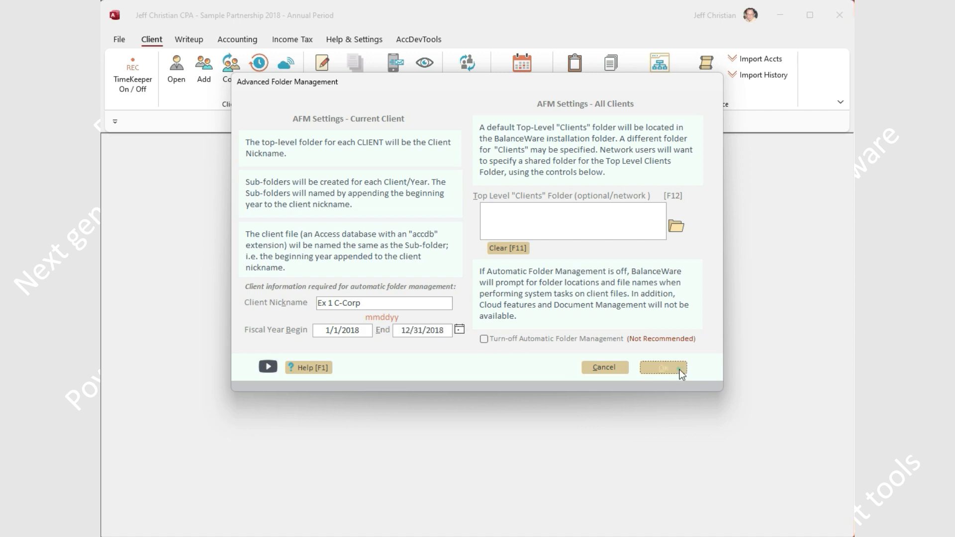
{"action": "left_click", "coordinate": [477, 209]}
{"action": "left_click", "coordinate": [529, 268]}
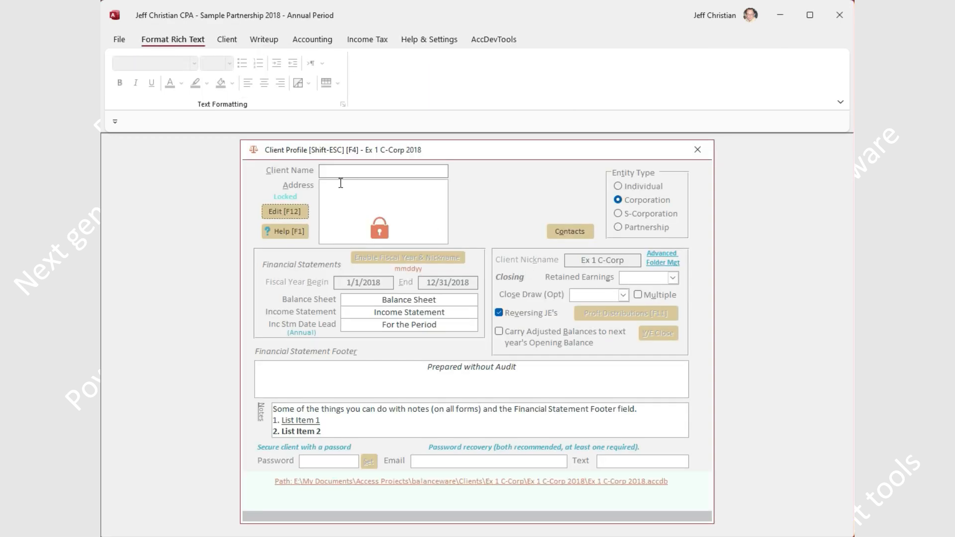
- Unlock the new client's profile, enter the client name 2018 C-Corp Ex 1, and close the profile
{"action": "key", "text": "F12"}
{"action": "left_click", "coordinate": [342, 172]}
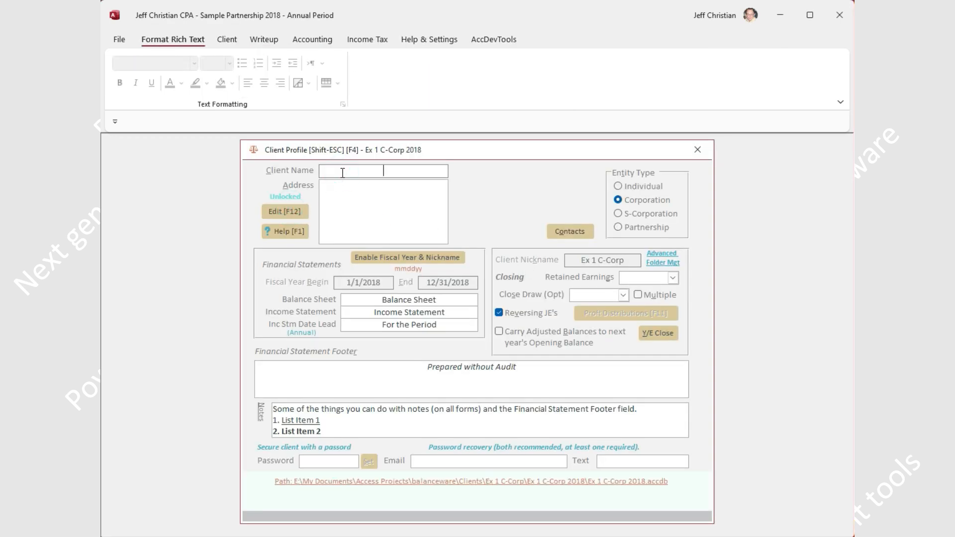
{"action": "type", "text": "2018 C-Corp Ex 1"}
{"action": "left_click", "coordinate": [706, 147]}
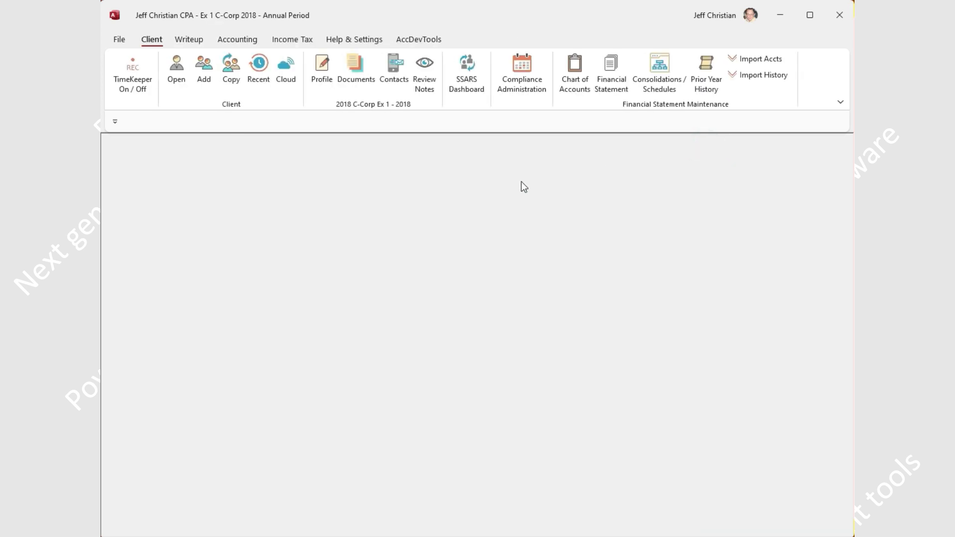
- Copy the client file from the sample 1120c 2018 folder into Ex 1 C-Corp 2018, accepting the data overwrite
{"action": "left_click", "coordinate": [236, 83]}
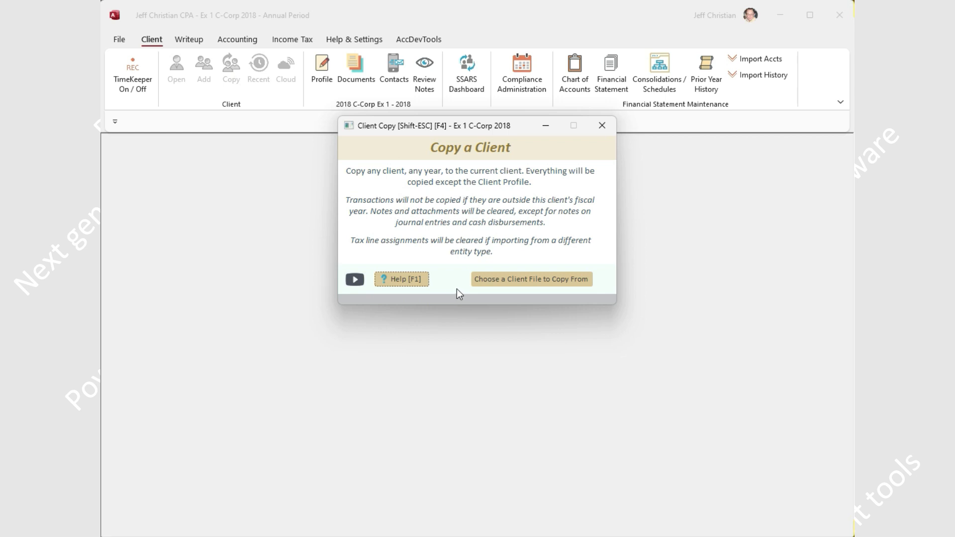
{"action": "left_click", "coordinate": [504, 281]}
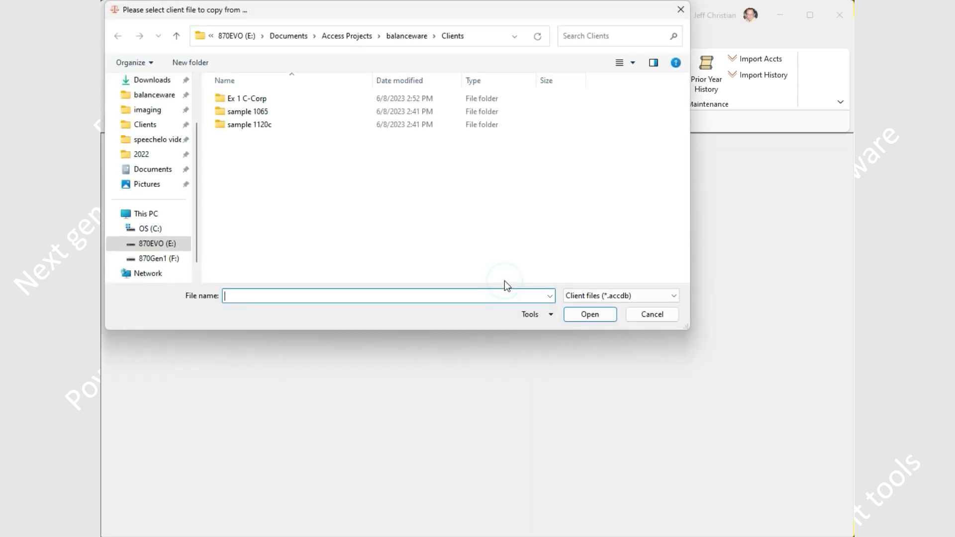
{"action": "double_click", "coordinate": [246, 126]}
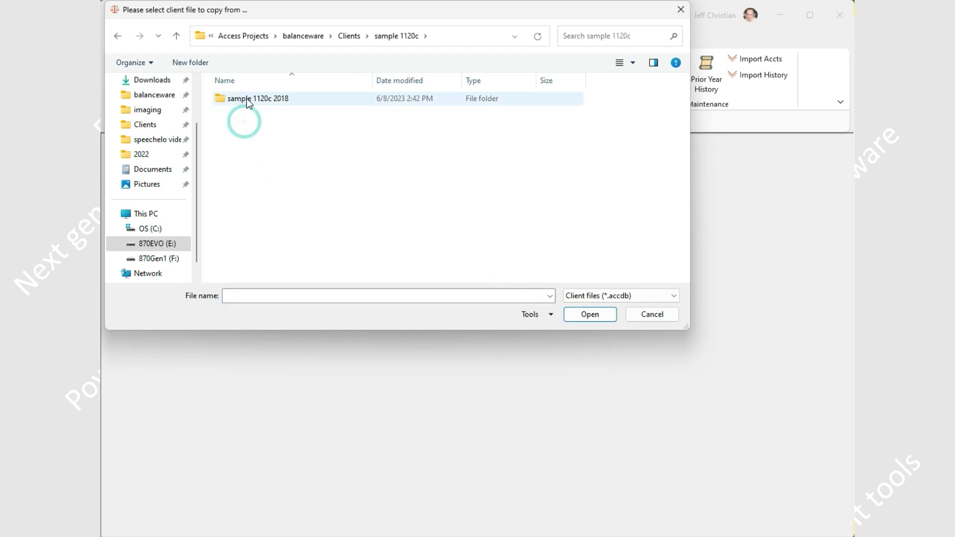
{"action": "double_click", "coordinate": [246, 99]}
{"action": "double_click", "coordinate": [247, 100]}
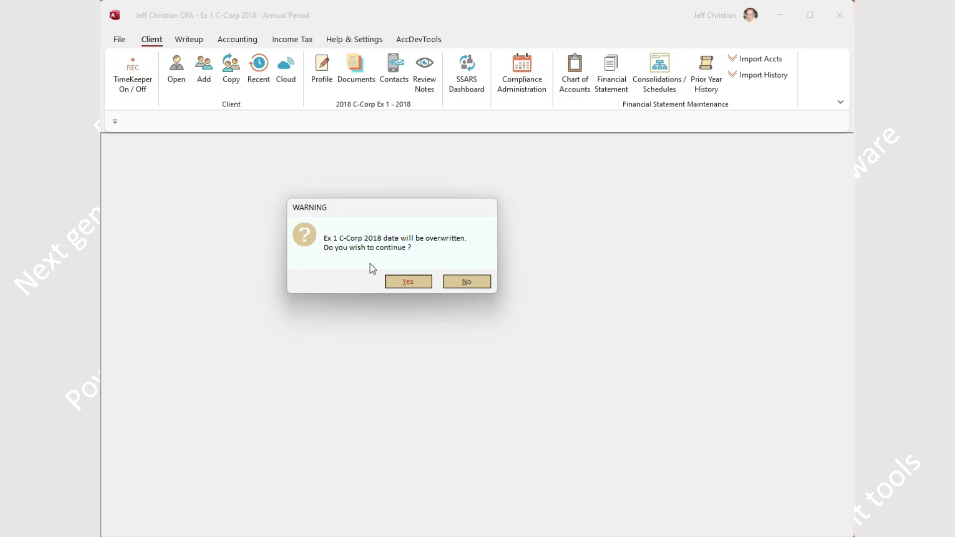
{"action": "left_click", "coordinate": [401, 280]}
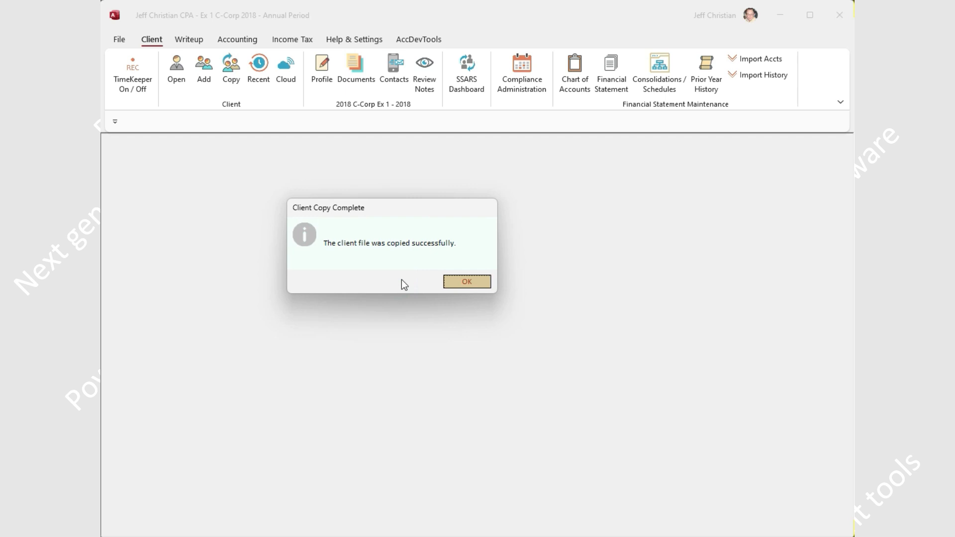
{"action": "left_click", "coordinate": [464, 283]}
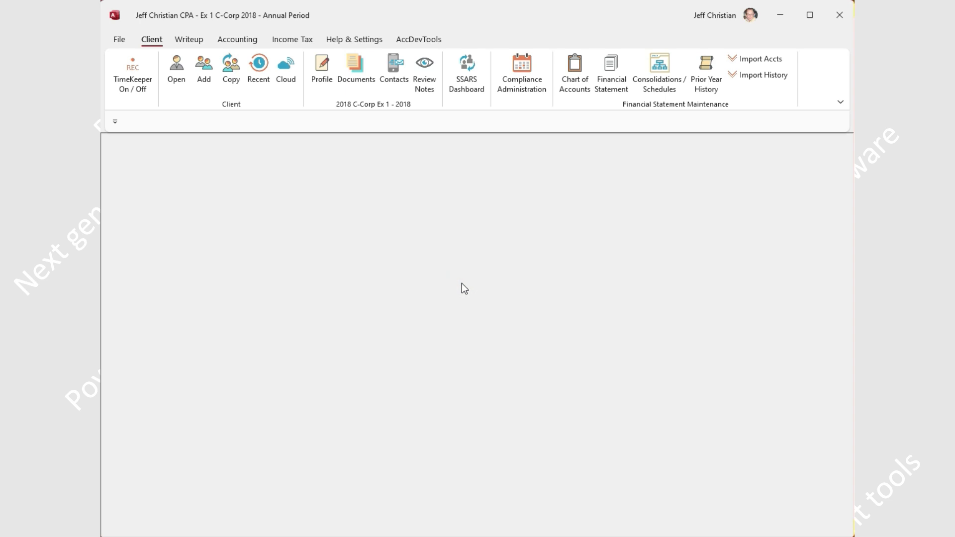
- Check the retained earnings account in the client profile and examine the copied trial balance in the Accounting Dashboard
{"action": "left_click", "coordinate": [323, 70]}
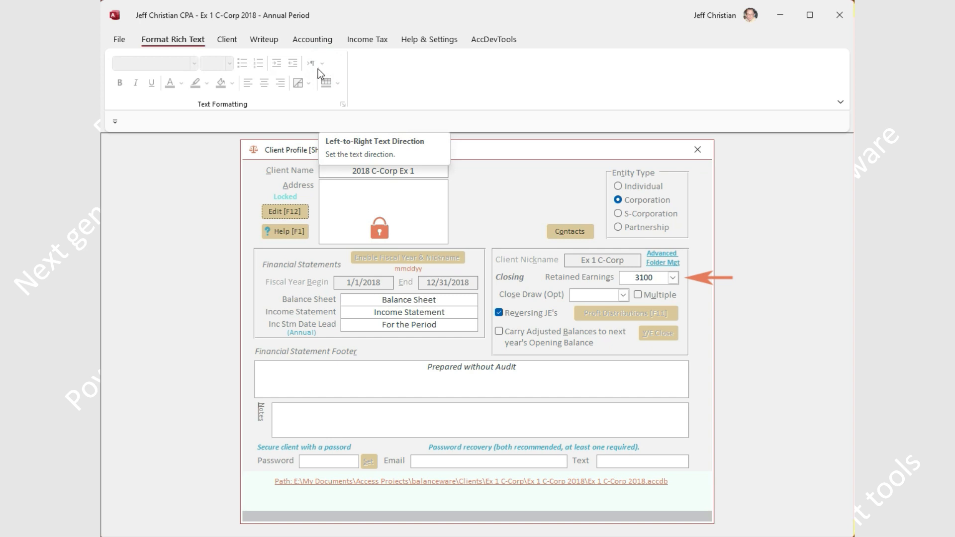
{"action": "left_click", "coordinate": [697, 149]}
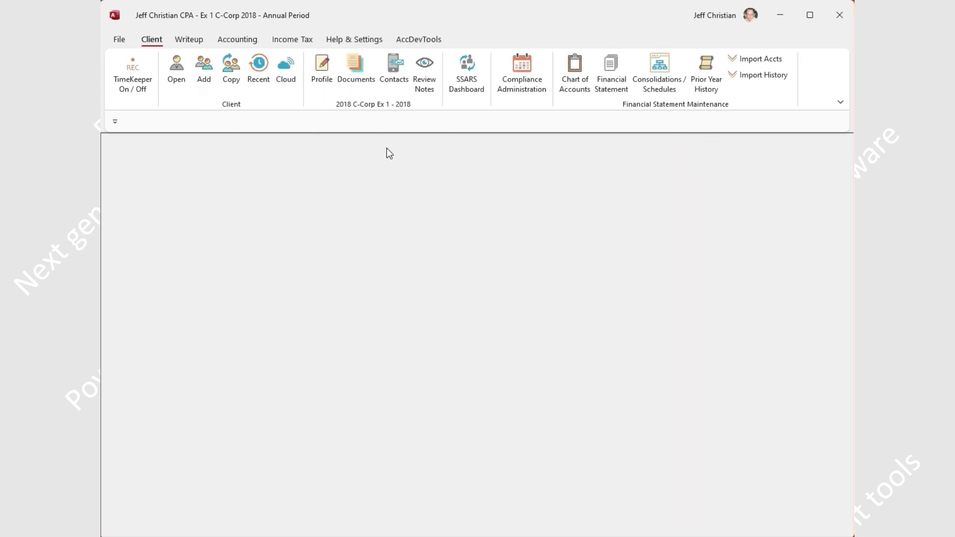
{"action": "left_click", "coordinate": [242, 39]}
{"action": "left_click", "coordinate": [492, 70]}
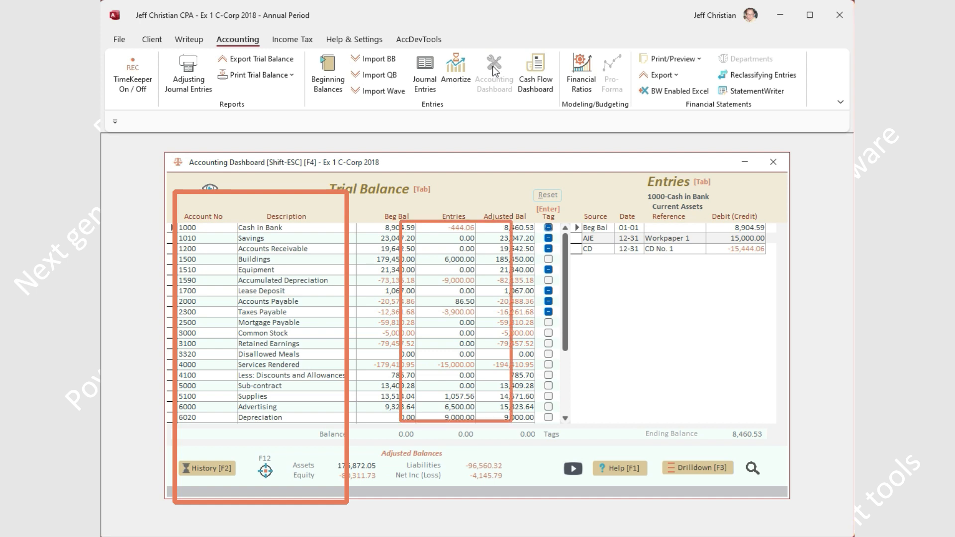
- Examine the tax lines assigned to the Ex 1 C-Corp 2018 accounts and close the open windows
{"action": "left_click", "coordinate": [292, 40]}
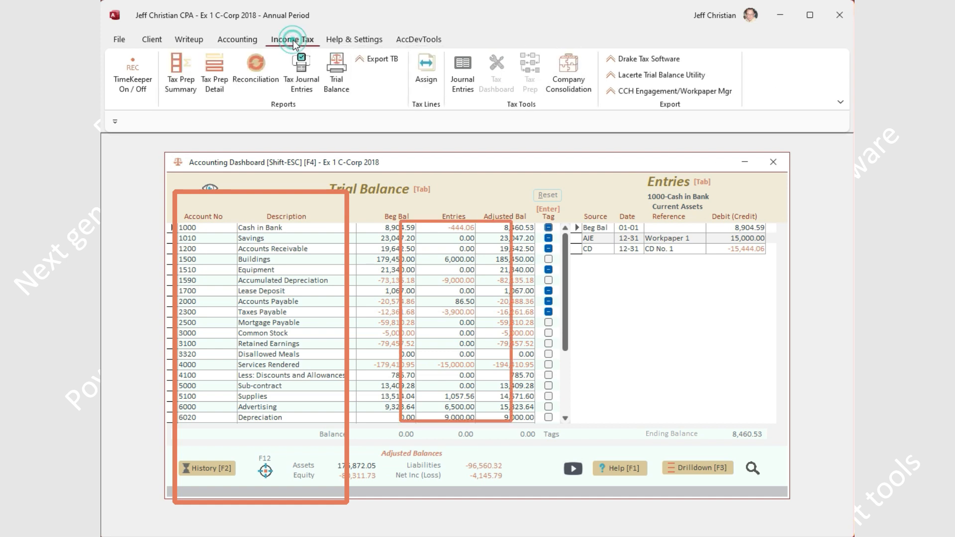
{"action": "left_click", "coordinate": [428, 77]}
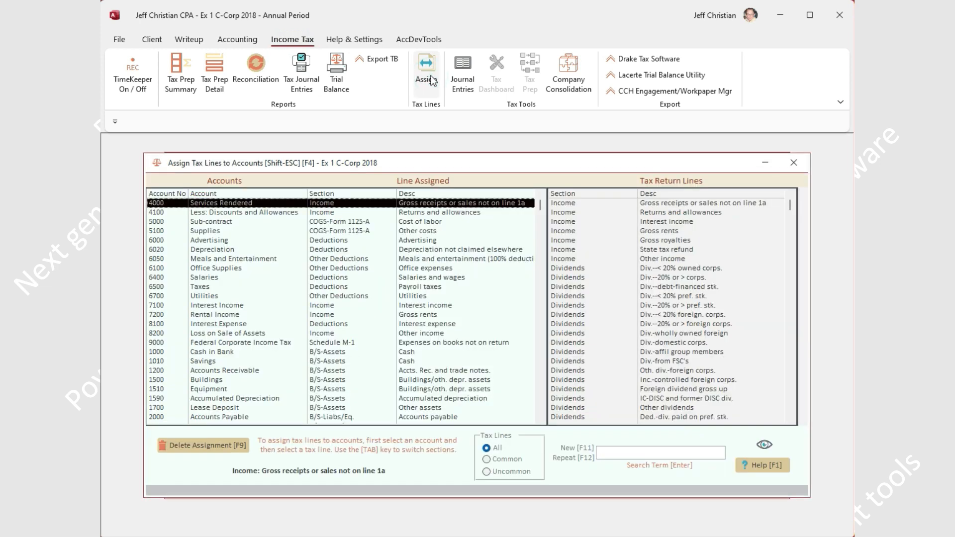
{"action": "left_click", "coordinate": [794, 164]}
{"action": "left_click", "coordinate": [773, 162]}
- Add a client nicknamed Ex 2 C-Corp with a fiscal year beginning 1/1/2023 and entity type Corporation
{"action": "left_click", "coordinate": [149, 39]}
{"action": "left_click", "coordinate": [202, 75]}
{"action": "type", "text": "Ex 2 C-Corp"}
{"action": "key", "text": "Tab"}
{"action": "type", "text": "01012"}
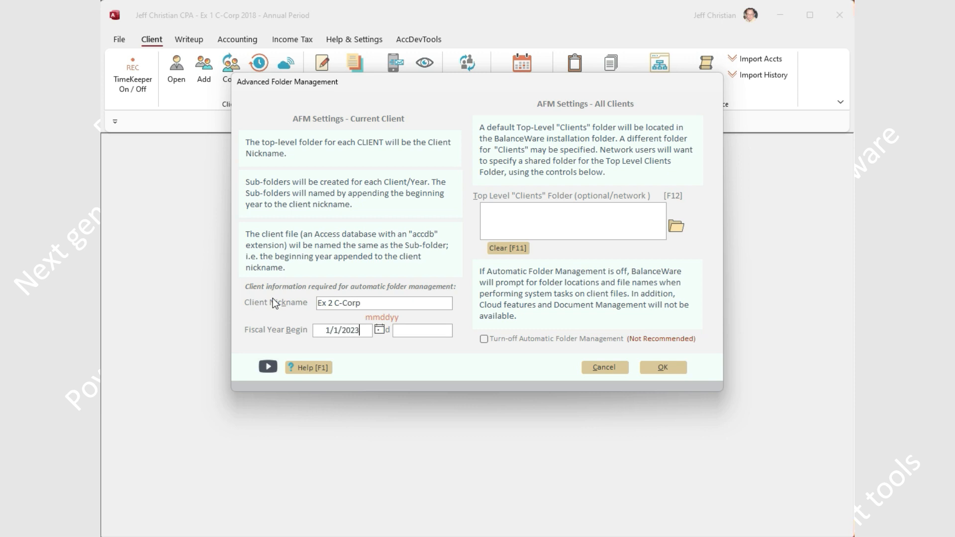
{"action": "type", "text": "3"}
{"action": "key", "text": "Tab"}
{"action": "left_click", "coordinate": [680, 366]}
{"action": "left_click", "coordinate": [443, 207]}
{"action": "left_click", "coordinate": [528, 266]}
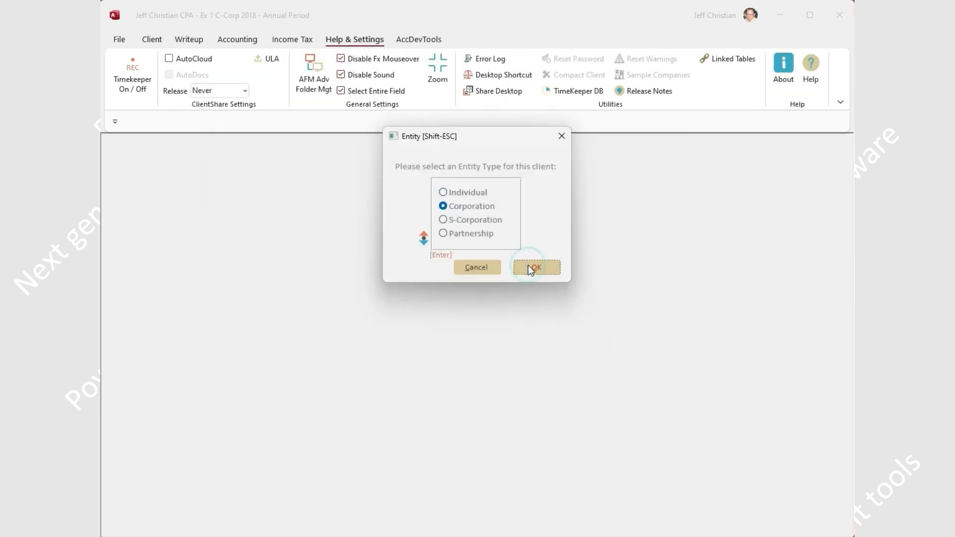
- Unlock the Ex 2 client's profile, enter the client name C-Corp 2023 Ex 2, and close the profile
{"action": "left_click", "coordinate": [284, 211]}
{"action": "left_click", "coordinate": [358, 173]}
{"action": "type", "text": "C-Corp 2023 Ex 2"}
{"action": "left_click", "coordinate": [697, 150]}
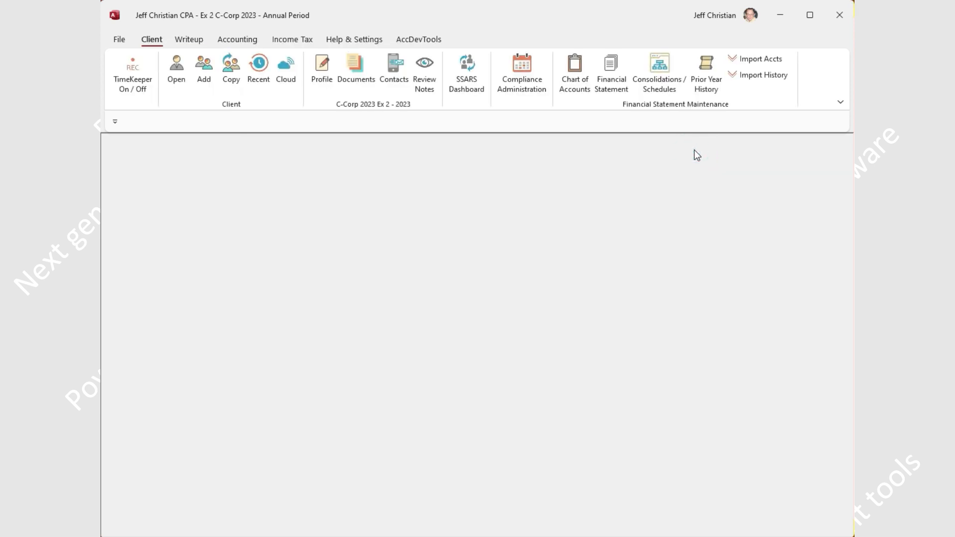
- Copy the client file sample1120c 2018.accdb into Ex 2 C-Corp 2023, accepting the data overwrite
{"action": "left_click", "coordinate": [231, 78]}
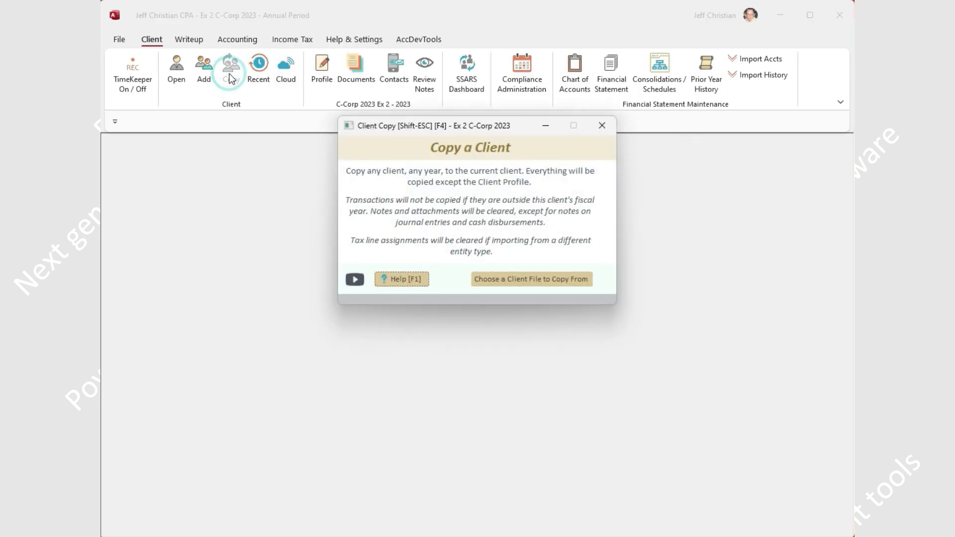
{"action": "left_click", "coordinate": [504, 278]}
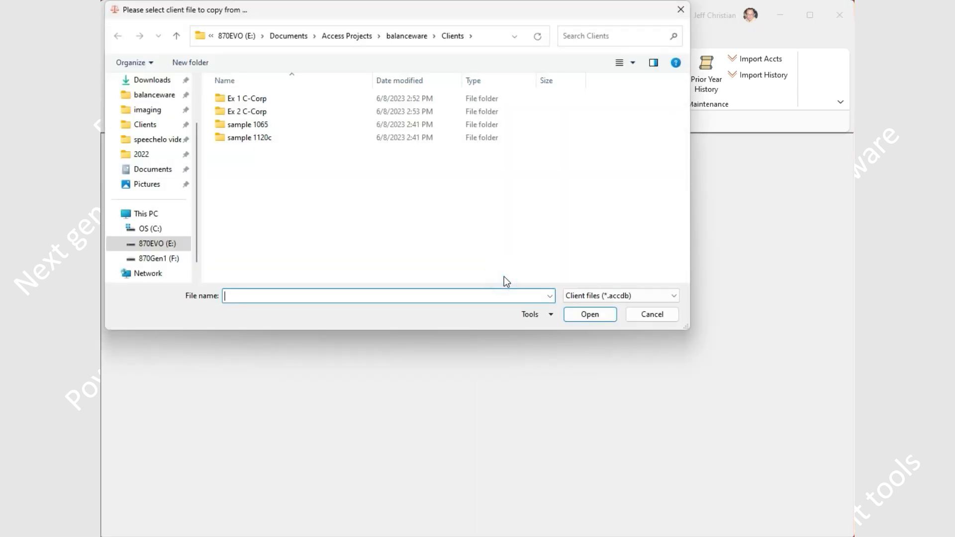
{"action": "double_click", "coordinate": [243, 138]}
{"action": "double_click", "coordinate": [249, 102]}
{"action": "left_click", "coordinate": [249, 102]}
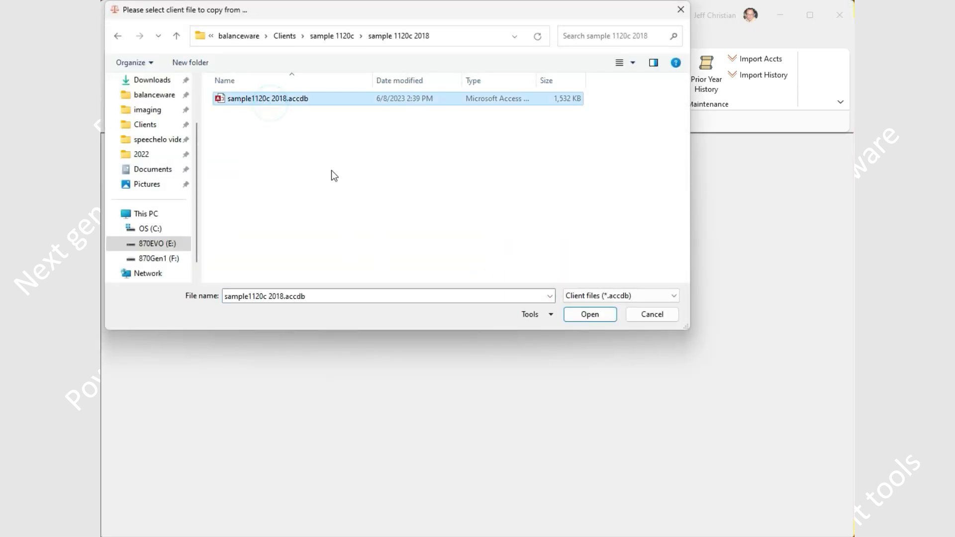
{"action": "left_click", "coordinate": [586, 319]}
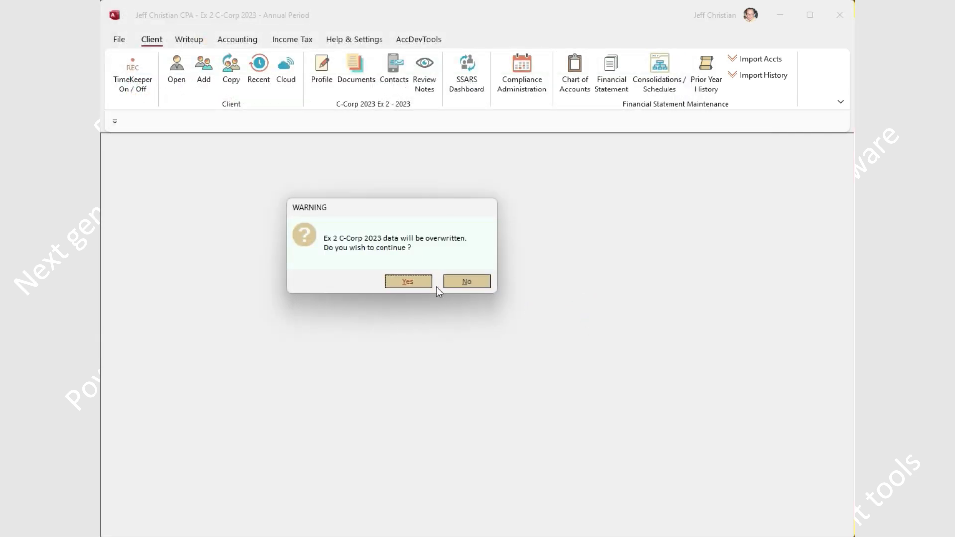
{"action": "left_click", "coordinate": [413, 279]}
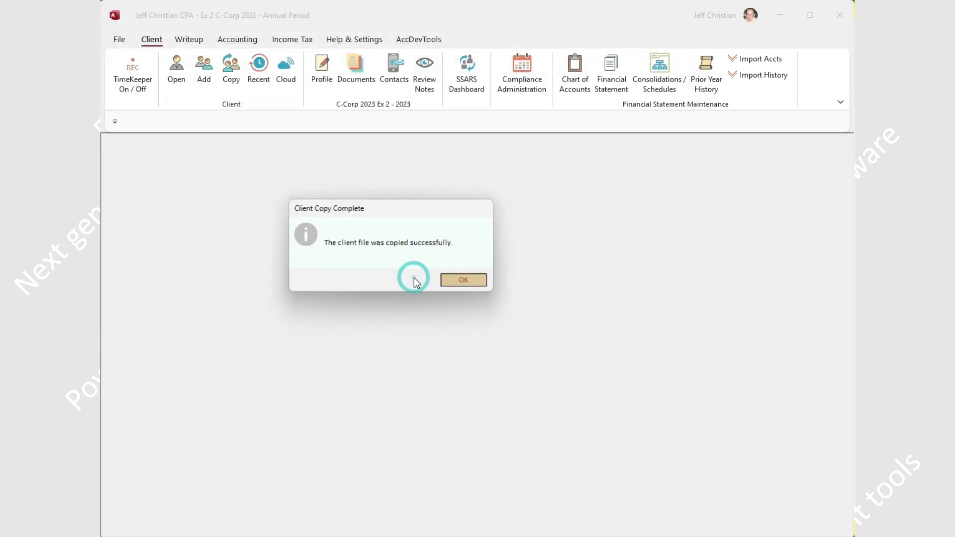
{"action": "left_click", "coordinate": [460, 282]}
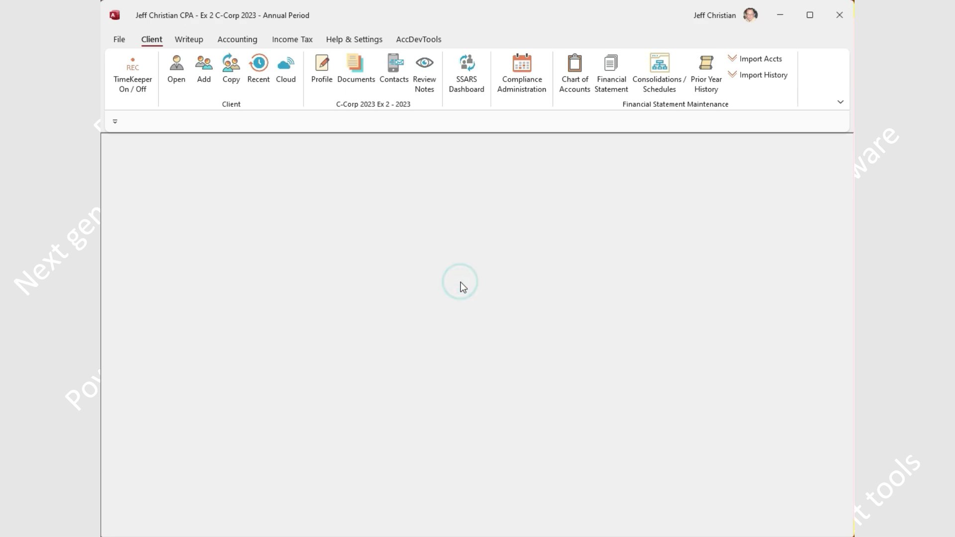
- Examine the tax lines assigned to the Ex 2 C-Corp 2023 accounts and close the assignment window
{"action": "left_click", "coordinate": [292, 39]}
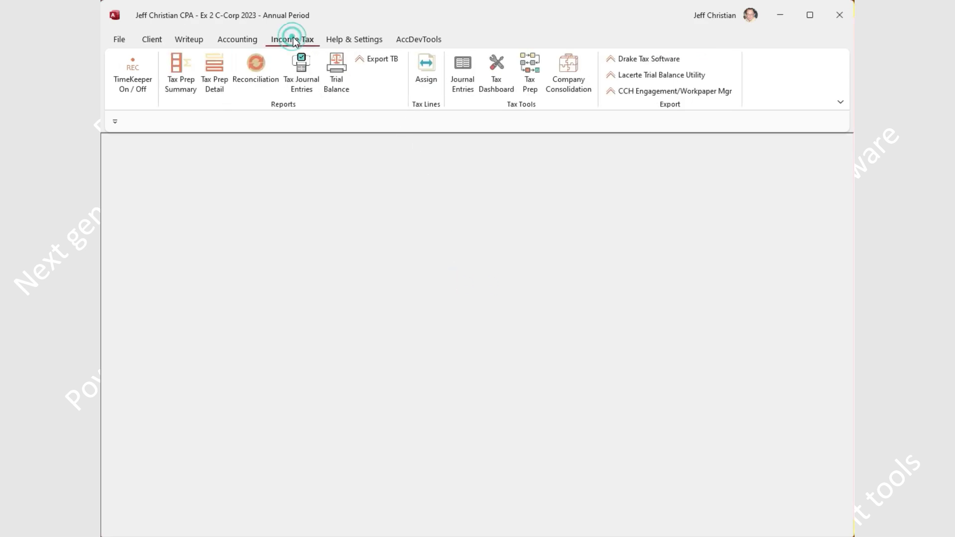
{"action": "left_click", "coordinate": [427, 85]}
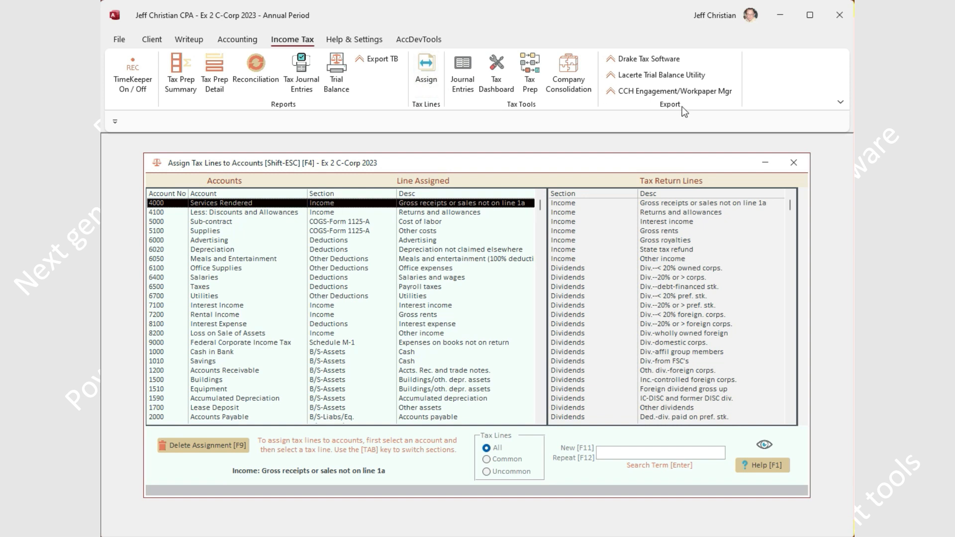
{"action": "left_click", "coordinate": [802, 163]}
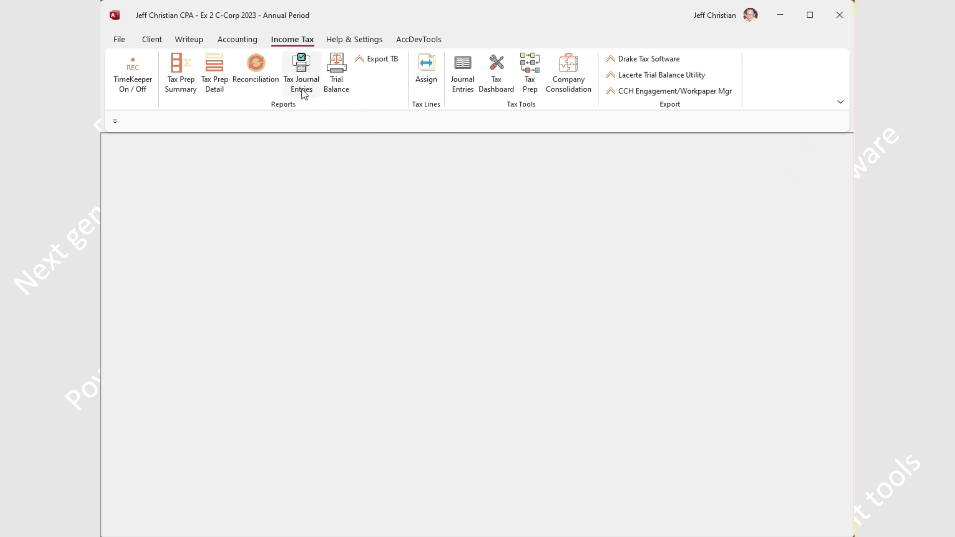
- Call up the reset of all beginning balances for Ex 2 C-Corp 2023 and close the Beginning Balances window
{"action": "left_click", "coordinate": [226, 40]}
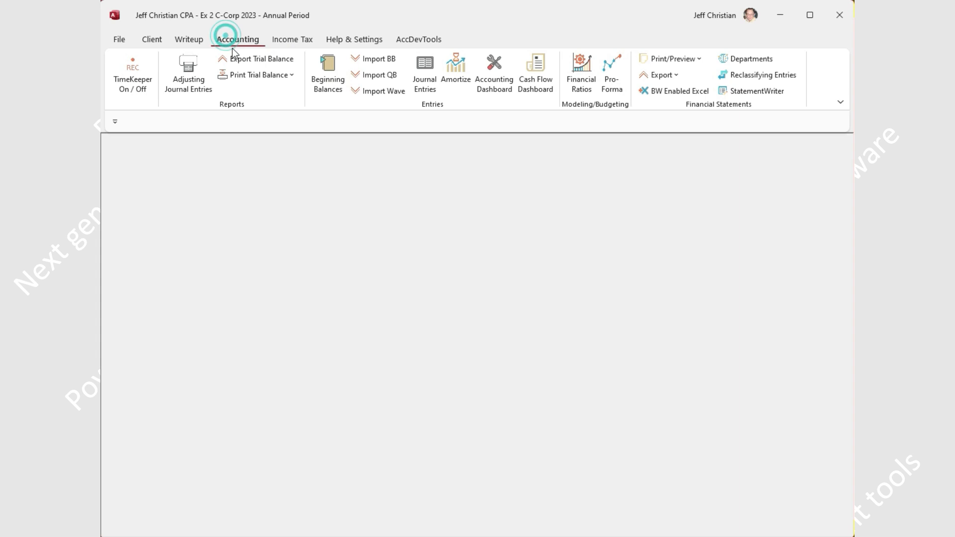
{"action": "left_click", "coordinate": [323, 87]}
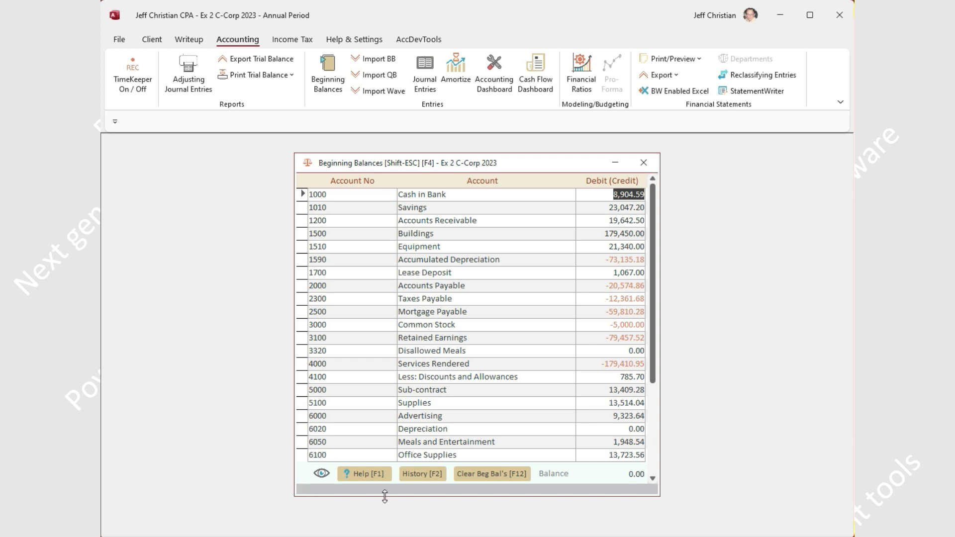
{"action": "left_click", "coordinate": [484, 476]}
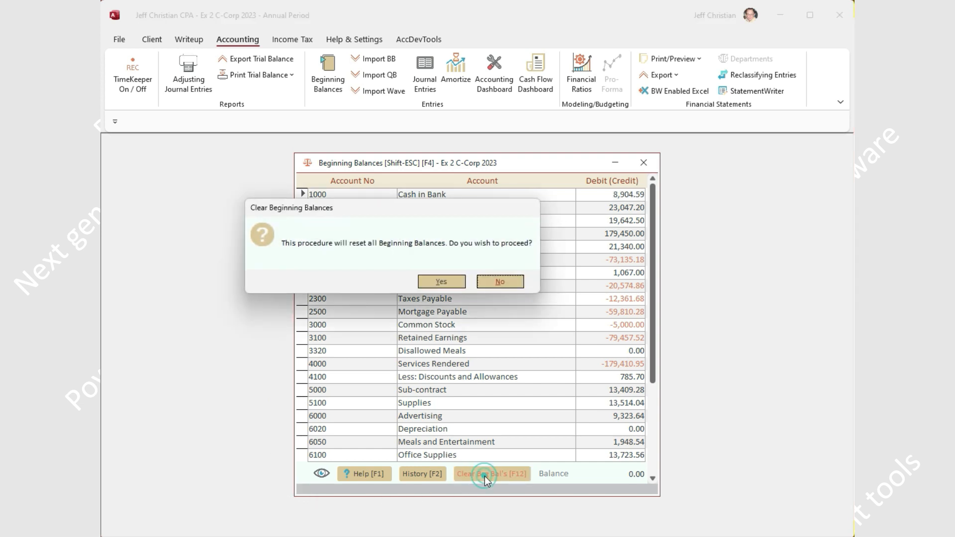
{"action": "left_click", "coordinate": [648, 163]}
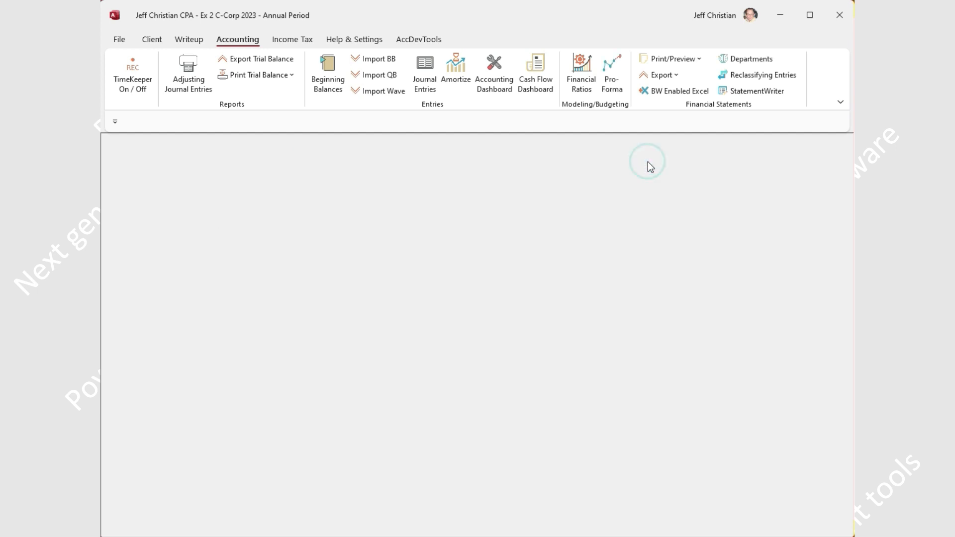
- Add a new client with nickname Ex 3 S-Corp, fiscal year beginning 1/1/2018, and entity type S-Corporation
{"action": "left_click", "coordinate": [152, 41]}
{"action": "left_click", "coordinate": [210, 84]}
{"action": "type", "text": "Ex 3 S-Corp"}
{"action": "key", "text": "Tab"}
{"action": "type", "text": "010118"}
{"action": "key", "text": "Tab"}
{"action": "key", "text": "Tab"}
{"action": "left_click", "coordinate": [663, 367]}
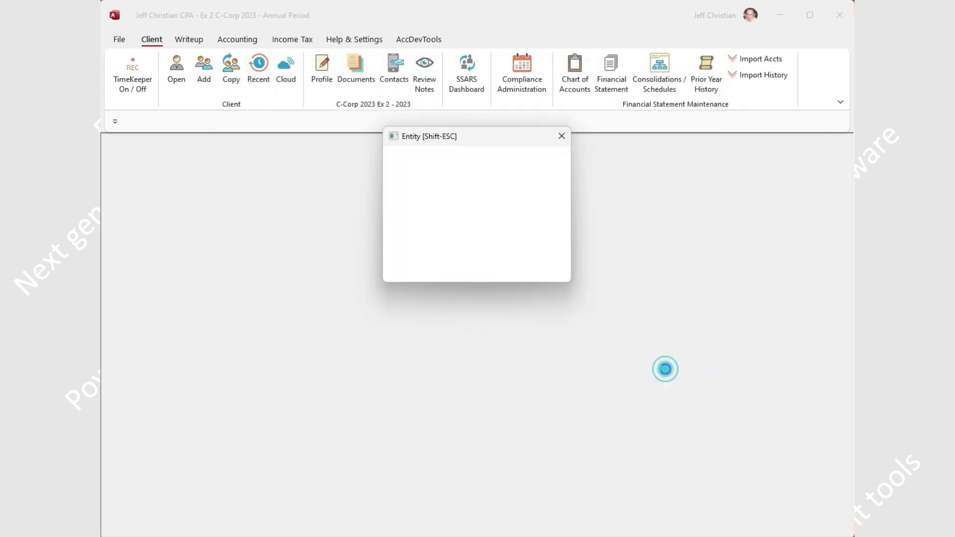
{"action": "left_click", "coordinate": [469, 219]}
{"action": "left_click", "coordinate": [547, 270]}
- Enter the client name S-Corp 2018 Ex 3 in the new client's profile and close the profile
{"action": "left_click", "coordinate": [342, 170]}
{"action": "type", "text": "S-C"}
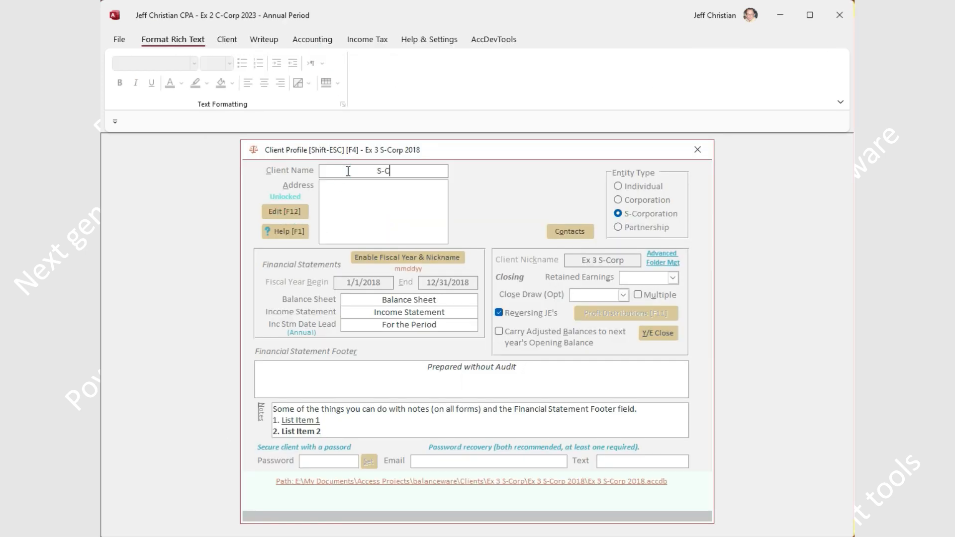
{"action": "type", "text": "orp 2018 Ex 3"}
{"action": "left_click", "coordinate": [697, 150]}
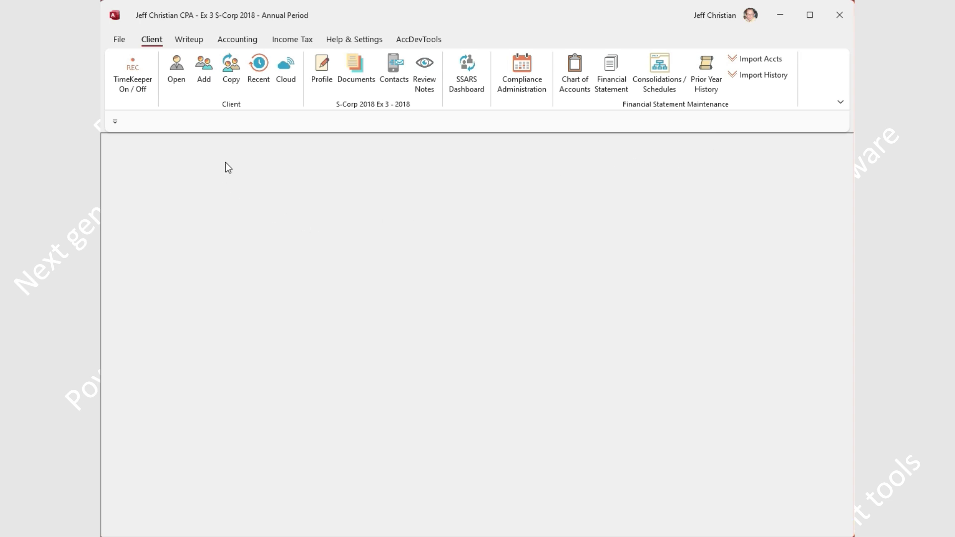
- Copy the client file sample1065 2018.accdb into Ex 3 S-Corp 2018, accepting the data overwrite
{"action": "left_click", "coordinate": [231, 68]}
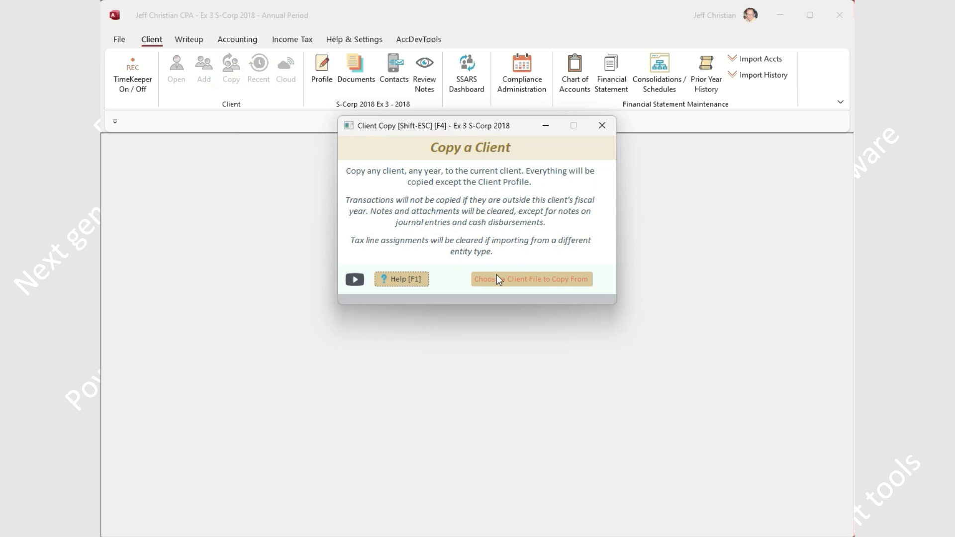
{"action": "left_click", "coordinate": [499, 279]}
{"action": "left_click", "coordinate": [218, 138]}
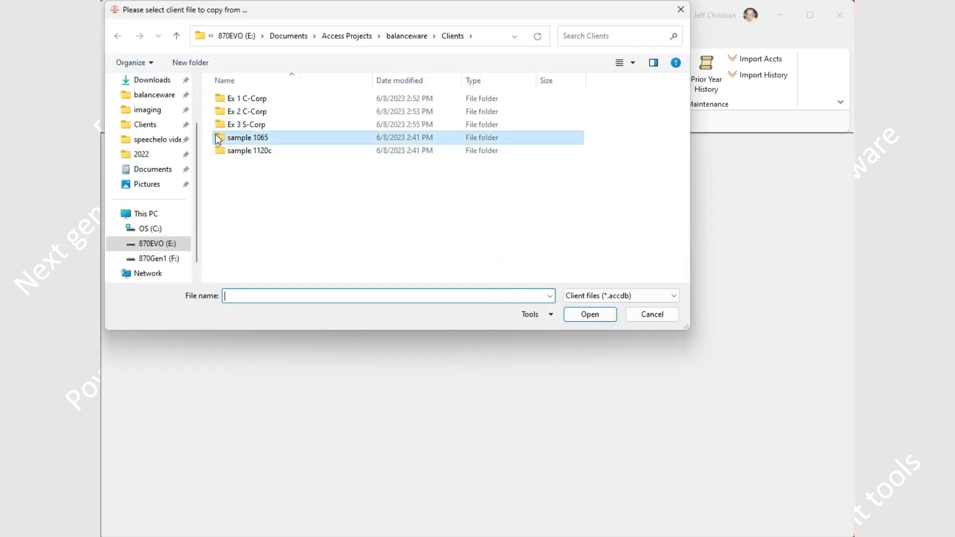
{"action": "double_click", "coordinate": [218, 139]}
{"action": "double_click", "coordinate": [234, 102]}
{"action": "left_click", "coordinate": [235, 104]}
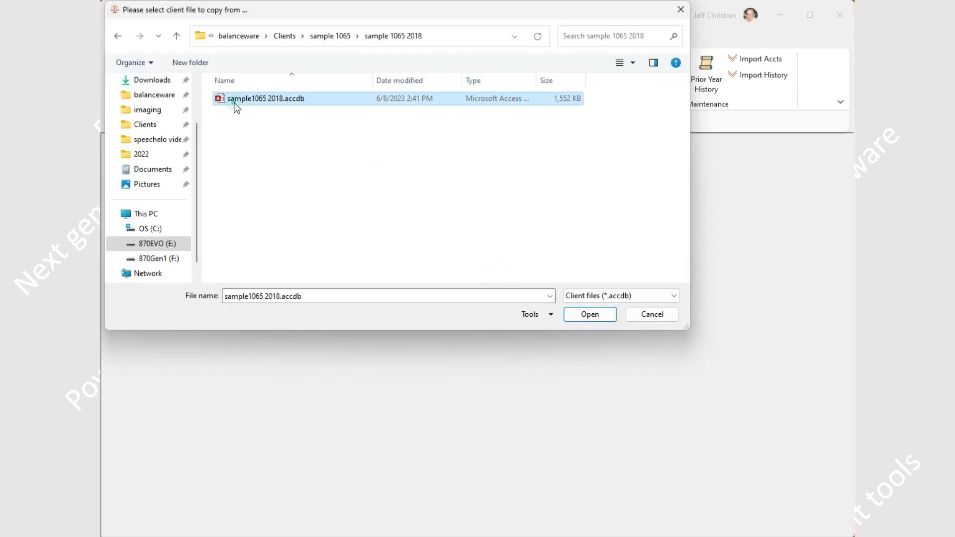
{"action": "double_click", "coordinate": [236, 102]}
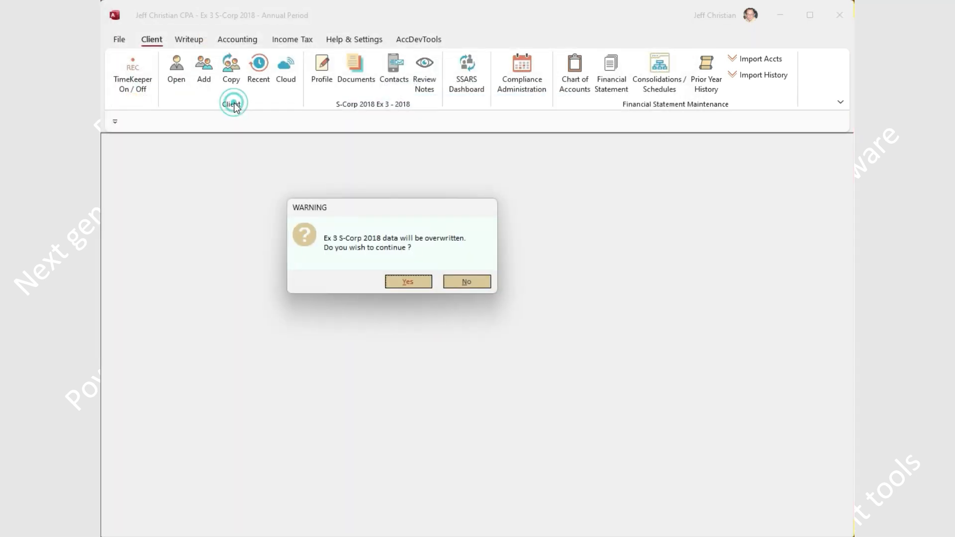
{"action": "left_click", "coordinate": [414, 286]}
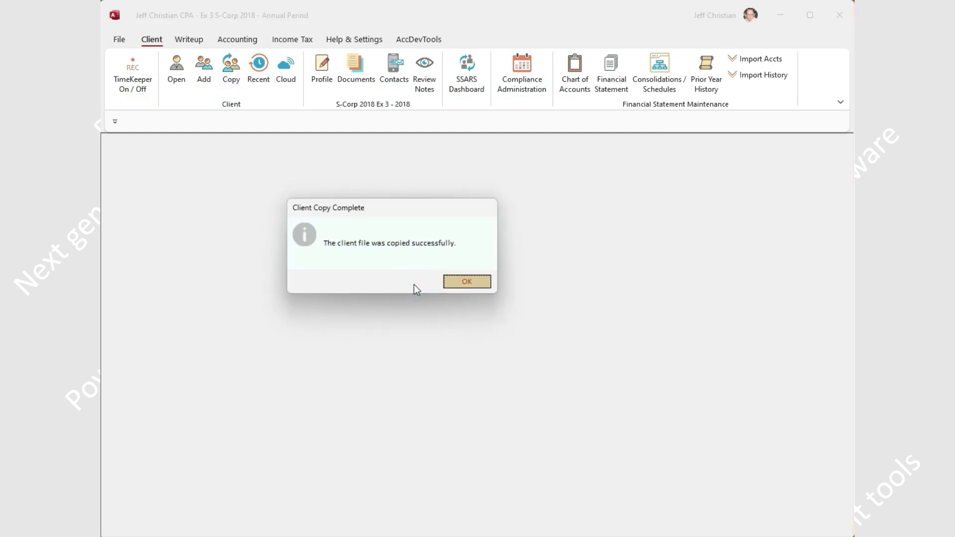
{"action": "left_click", "coordinate": [466, 282]}
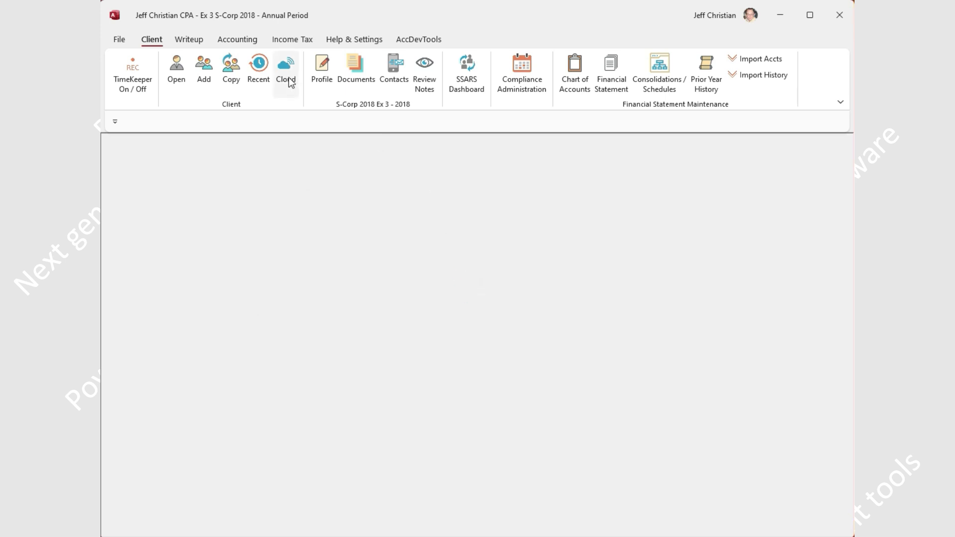
- Examine the trial balance and entries of Ex 3 S-Corp 2018 in the Accounting Dashboard, and its accounts' tax line assignments
{"action": "left_click", "coordinate": [249, 42]}
{"action": "left_click", "coordinate": [494, 85]}
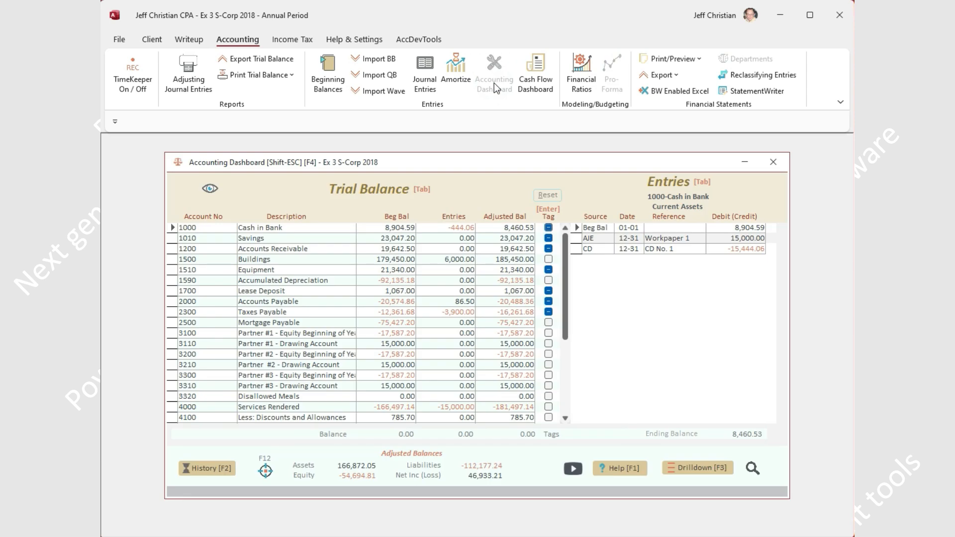
{"action": "left_click", "coordinate": [299, 39]}
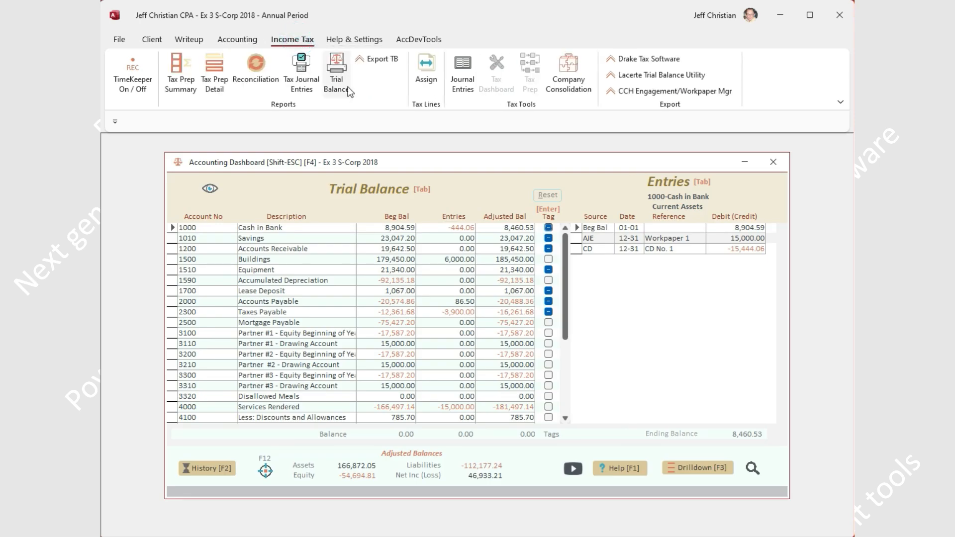
{"action": "left_click", "coordinate": [427, 76]}
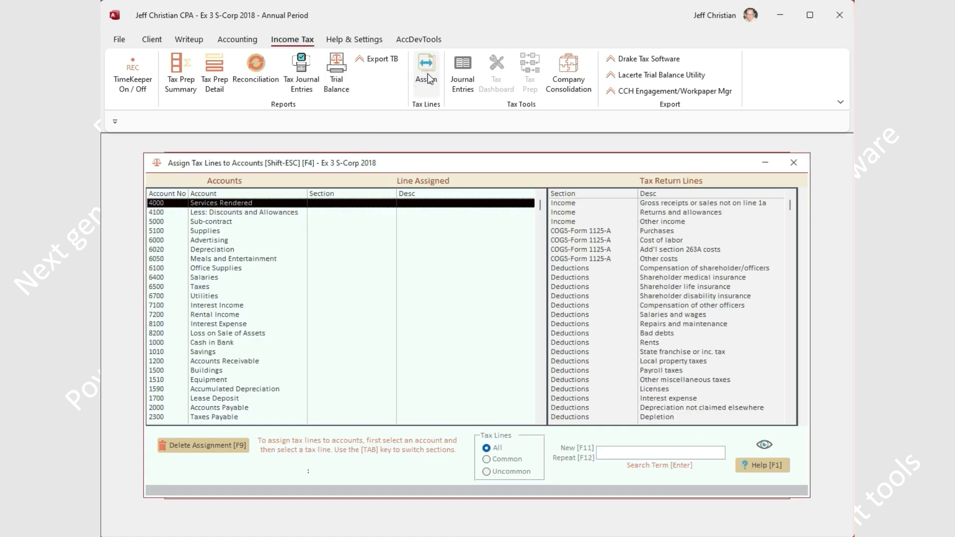